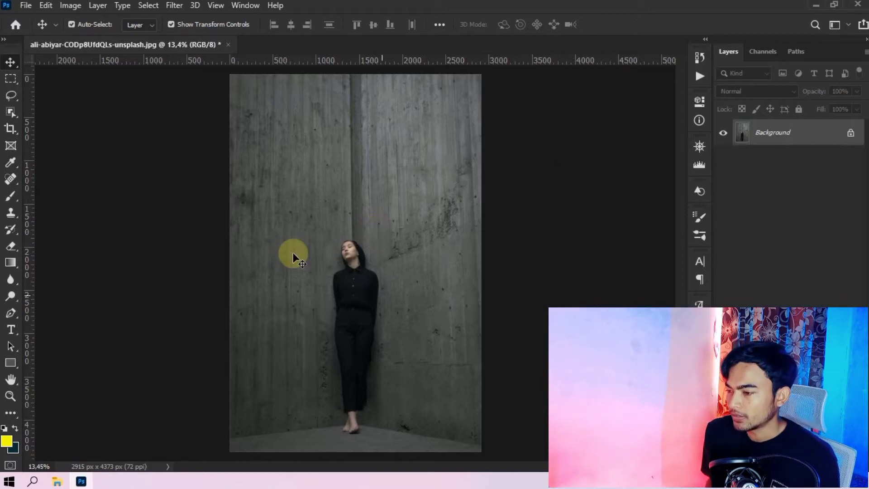
Duplicate the Background wall photo onto a new layer.
left_click(773, 132)
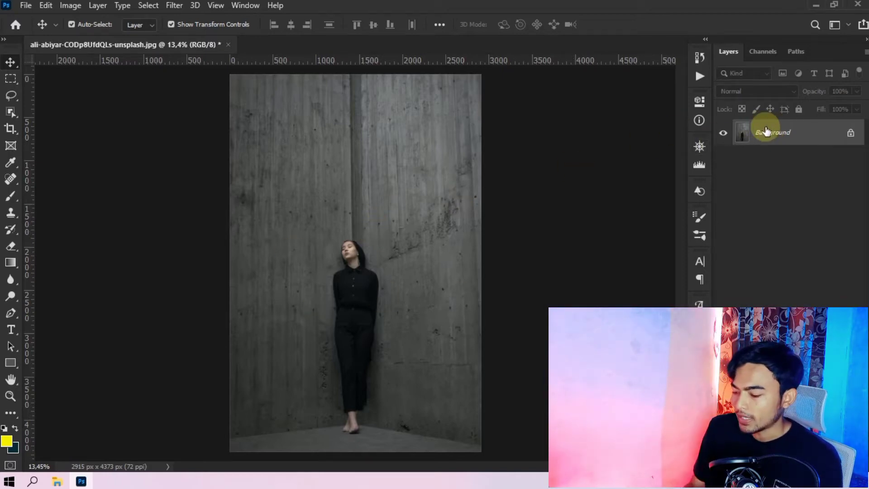
key("ctrl")
key("ctrl+j")
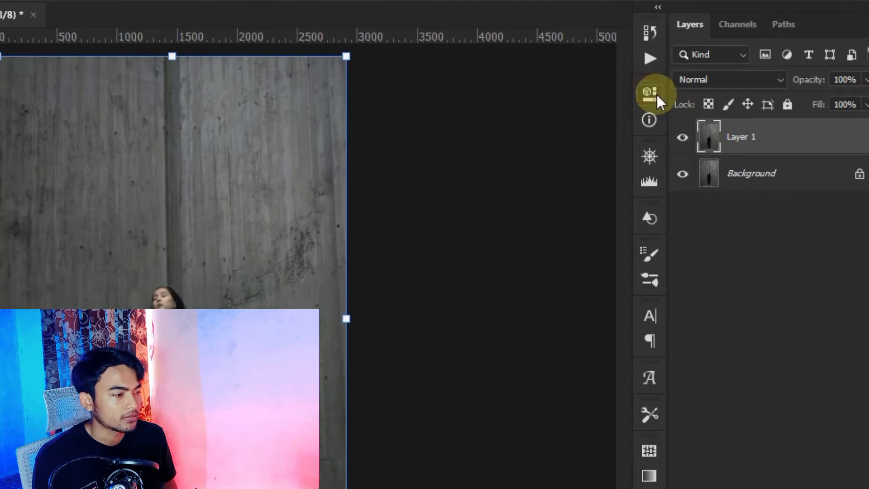
Select the woman with Select Subject and copy her onto her own Layer 2.
left_click(649, 93)
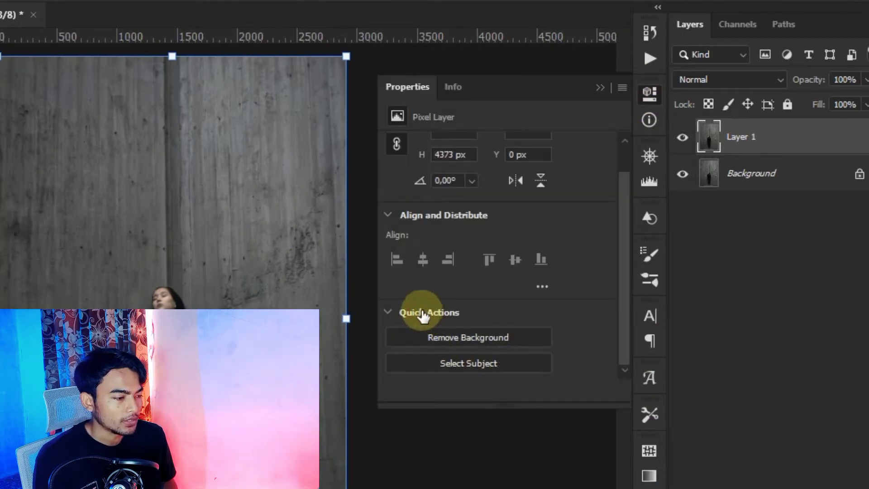
left_click(422, 314)
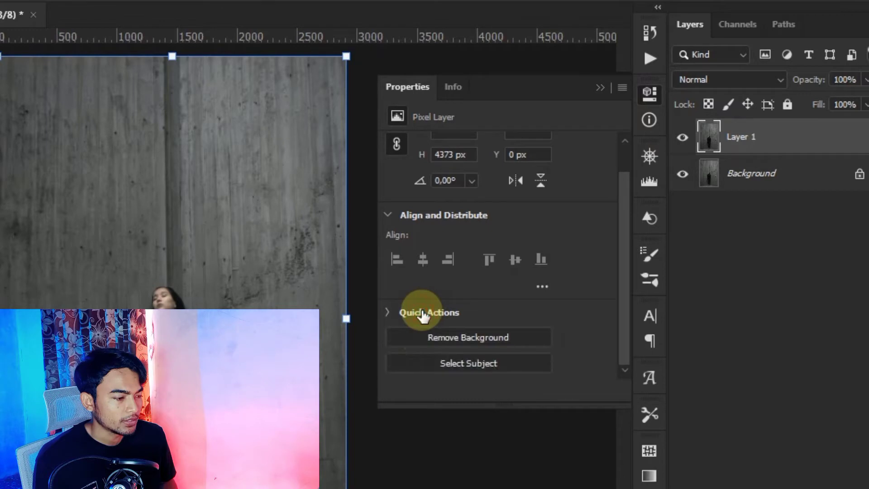
left_click(463, 362)
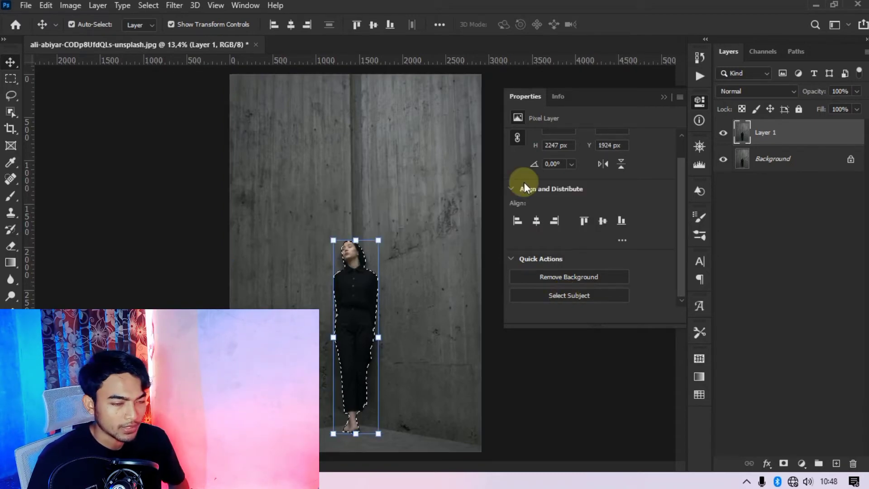
left_click(663, 96)
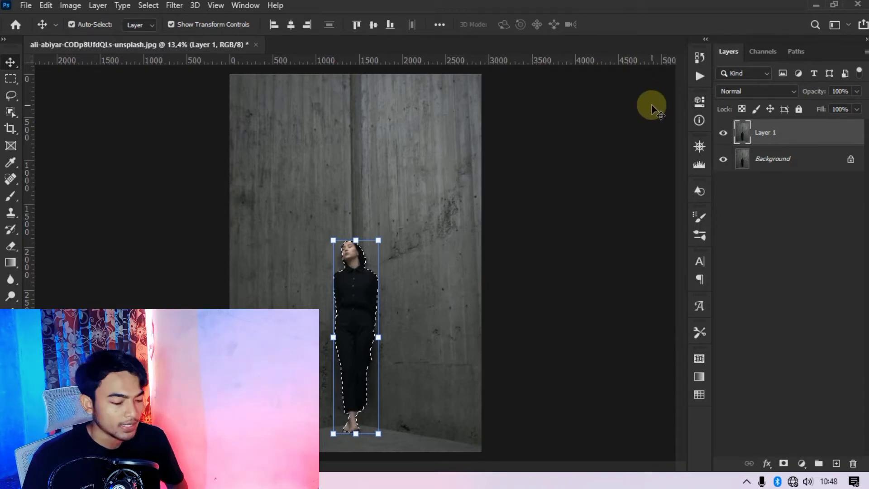
key("ctrl+j")
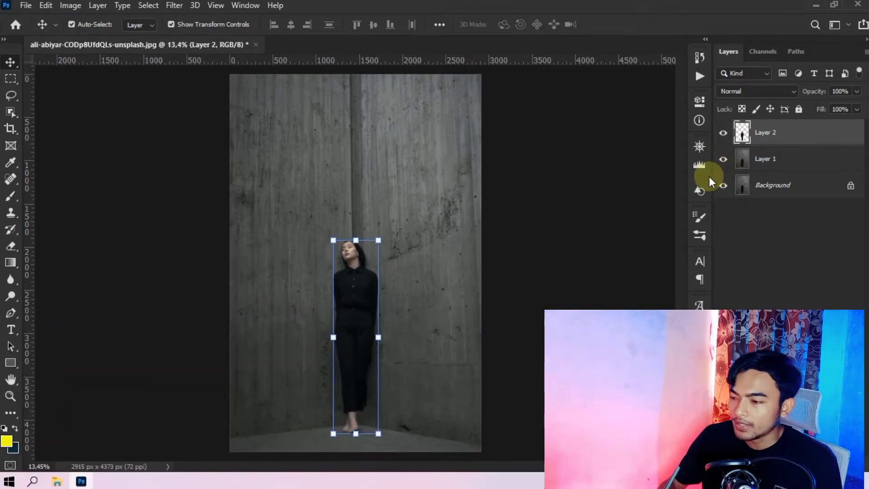
key("ctrl+h")
key("t")
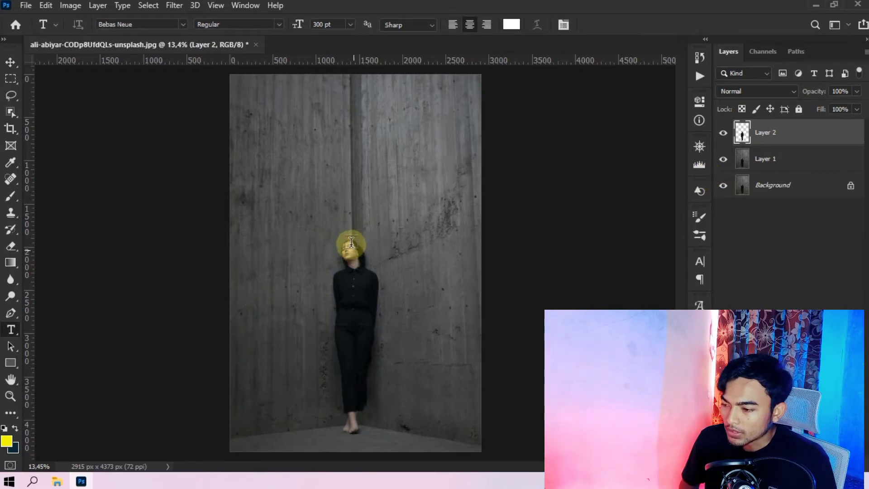
Type the white two-line heading 'PERSPEKTIF TEKS' / 'AREA DINDING' on the wall and commit it.
left_click(353, 248)
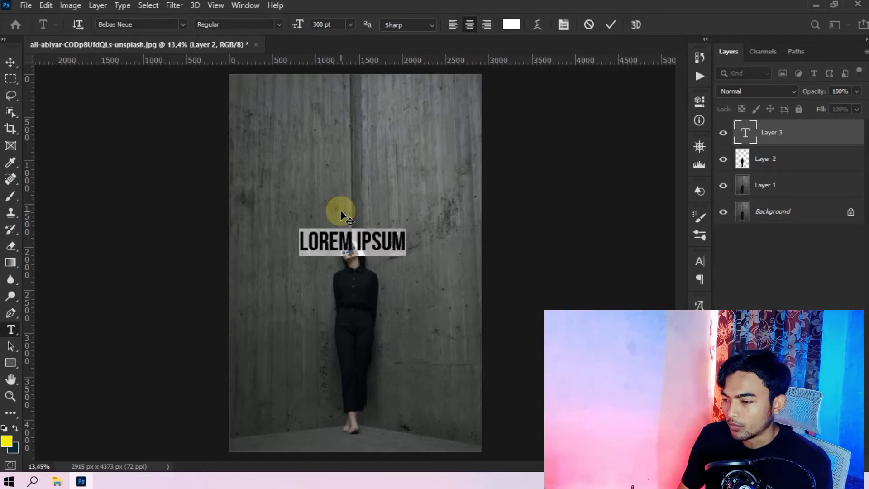
key("ctrl+h")
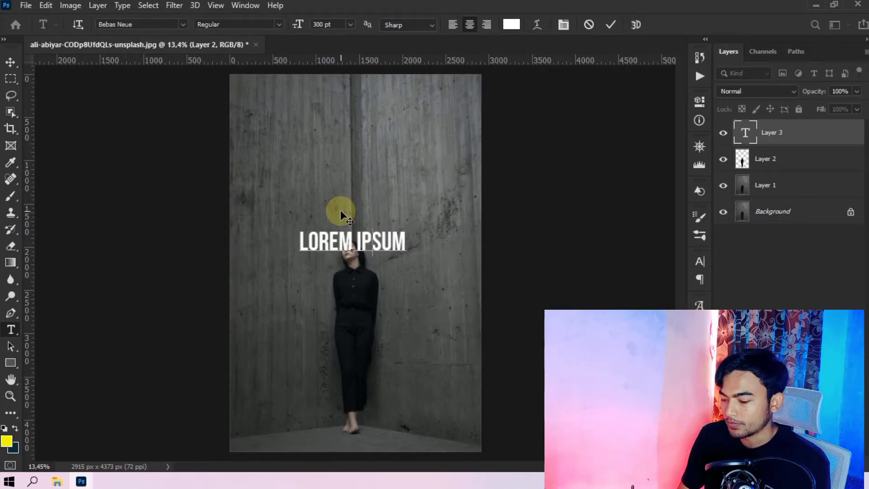
type("PERSPEK")
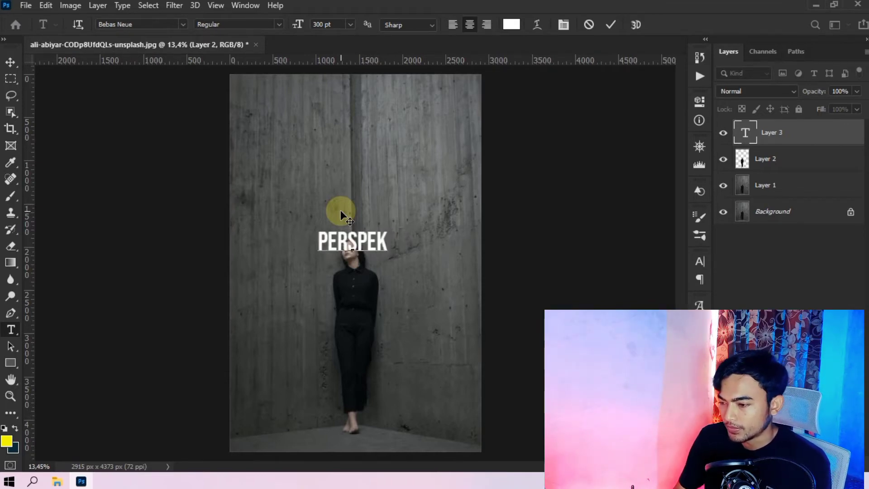
type("TIF TE")
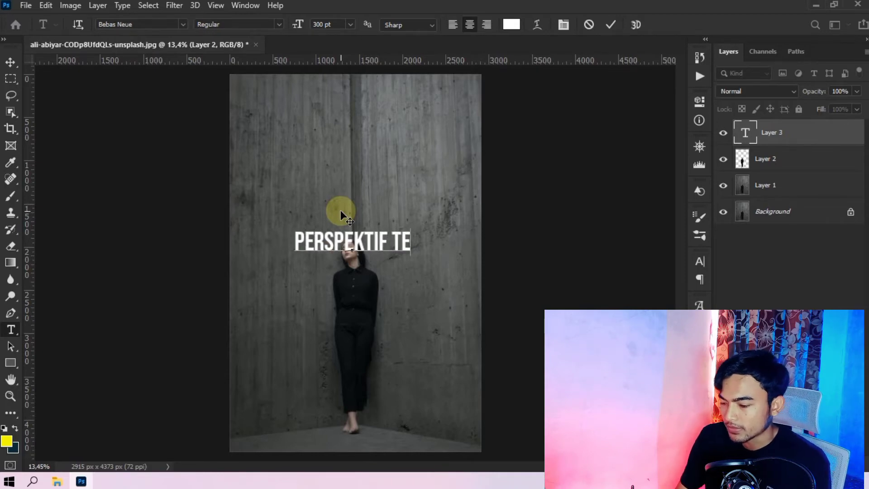
type("KS")
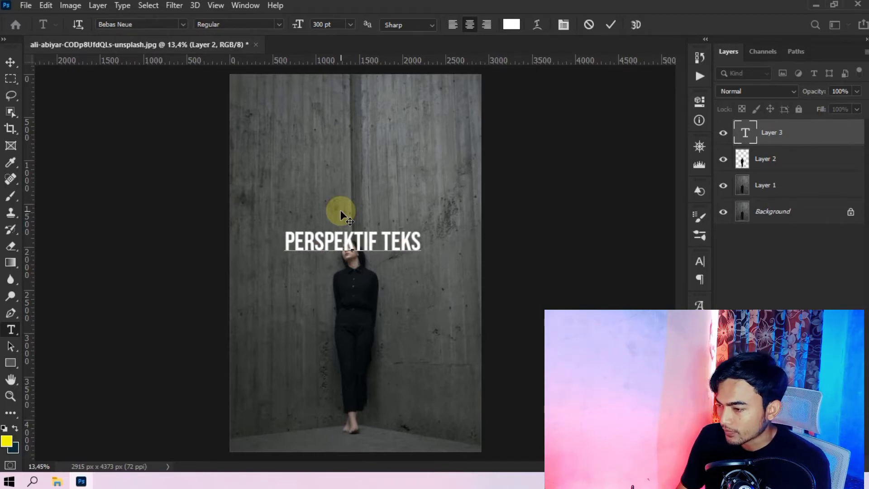
key("Return")
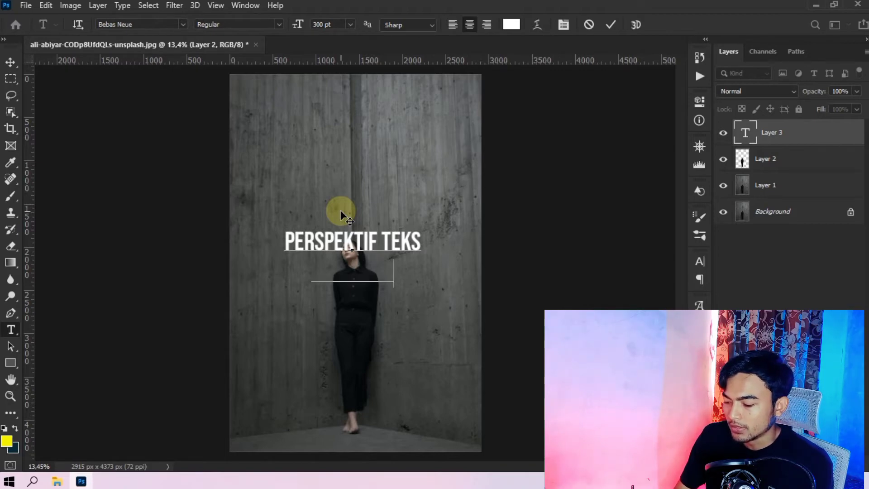
type("AREA DINDING")
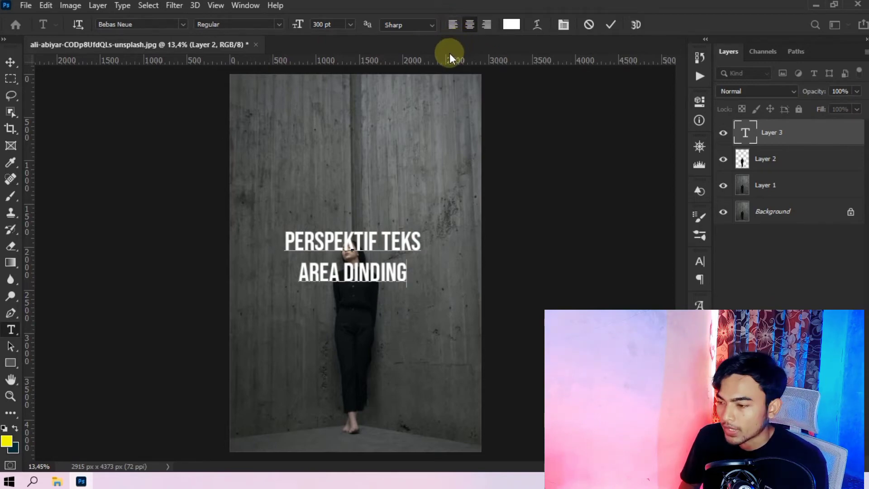
left_click(617, 26)
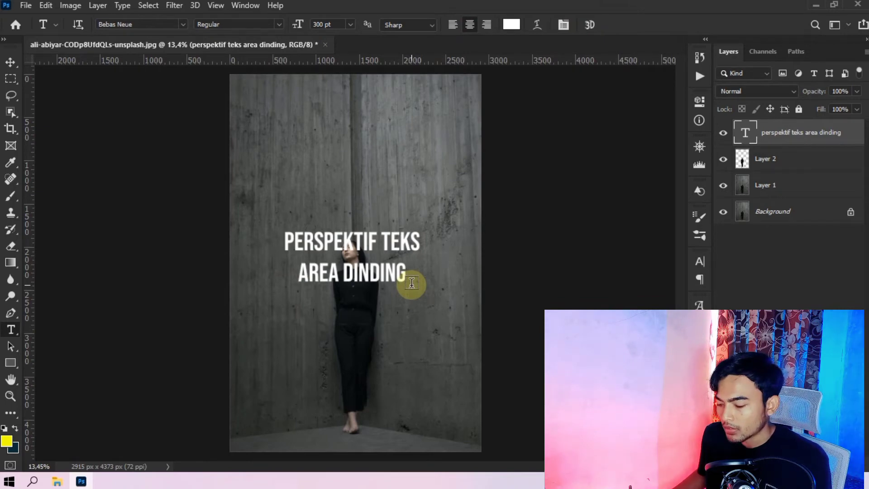
key("v")
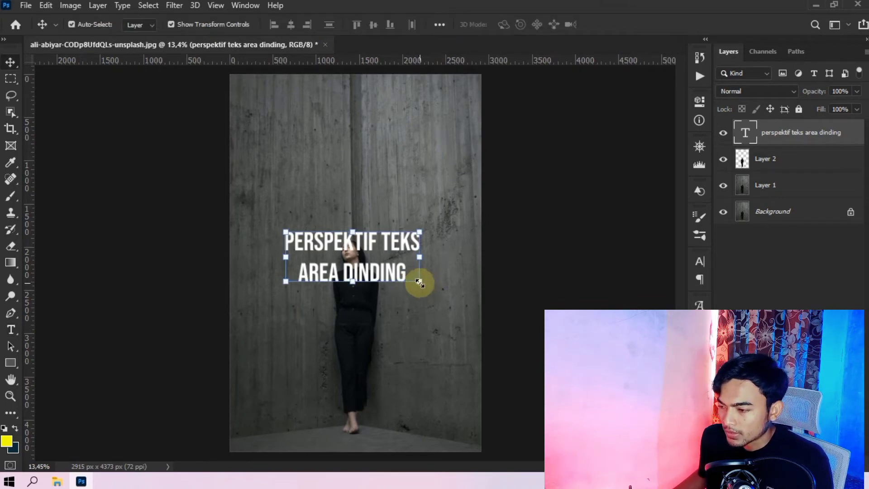
Scale the heading up to about 165% with Free Transform, keeping it centred on the wall.
key("ctrl+t")
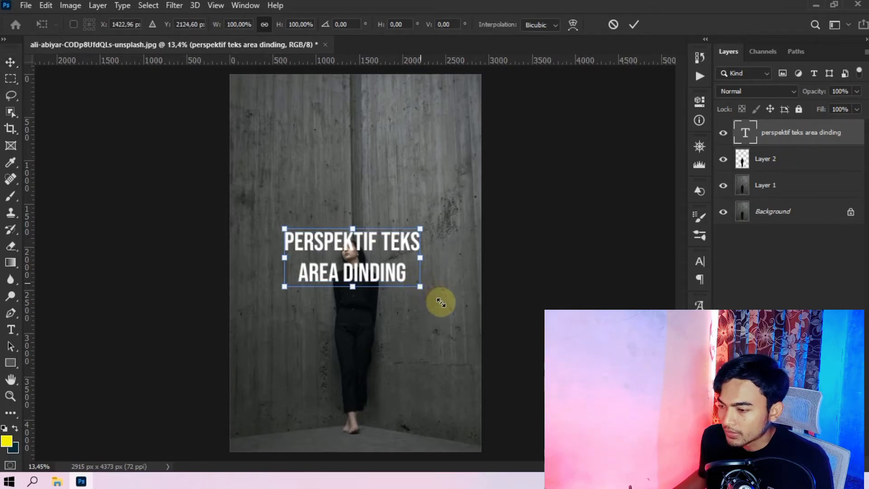
left_click_drag(442, 301, 466, 324)
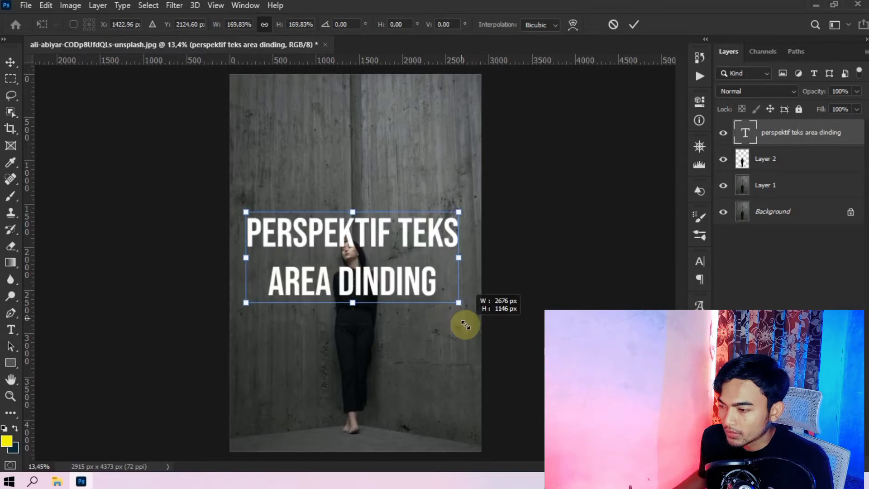
left_click_drag(465, 324, 457, 316)
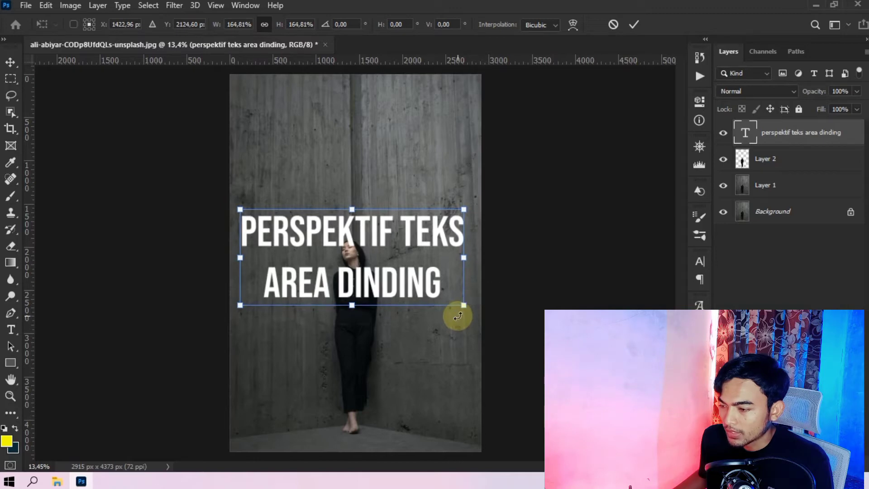
left_click(631, 26)
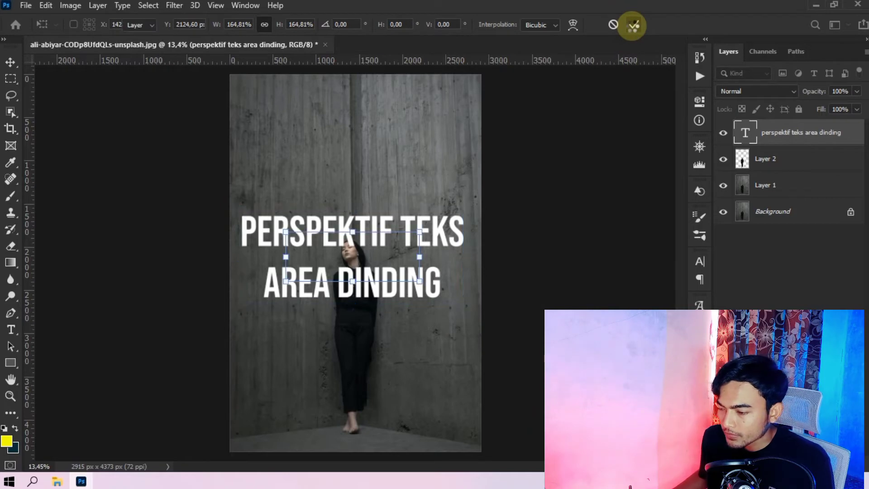
key("ctrl+t")
left_click(501, 292)
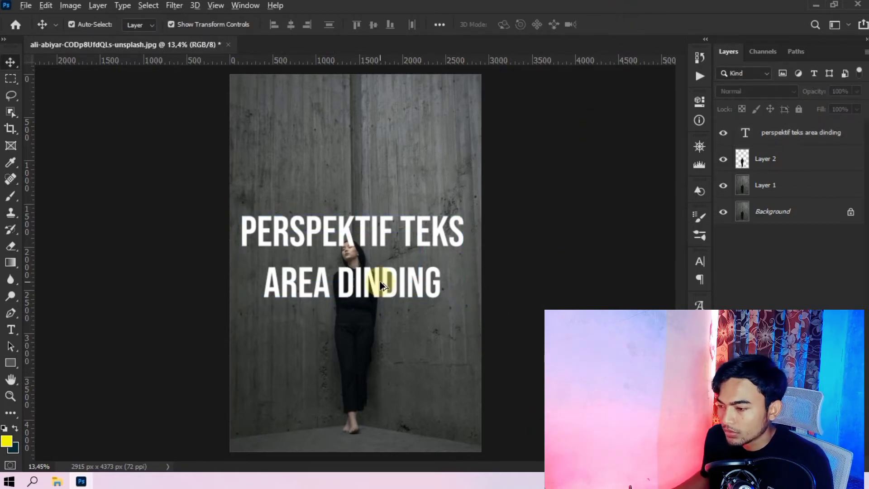
Reorder the text layer to sit directly below Layer 2 in the Layers panel.
scroll(380, 285, "up", 1)
scroll(380, 285, "up", 1)
scroll(344, 276, "up", 1)
scroll(299, 235, "up", 1)
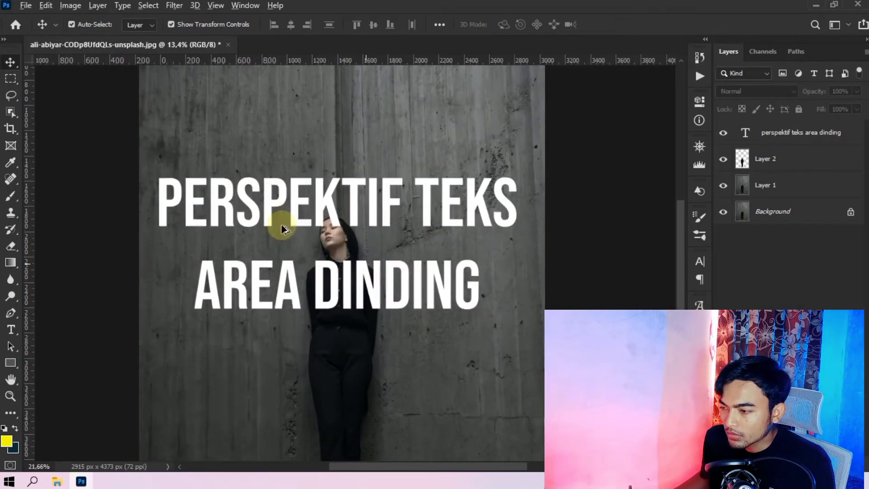
scroll(278, 219, "up", 1)
scroll(279, 220, "up", 1)
scroll(279, 220, "up", 1)
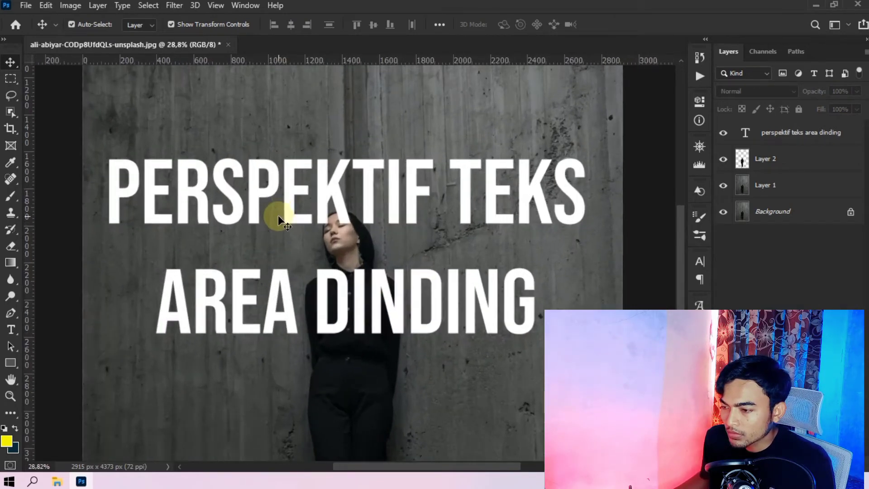
scroll(280, 221, "down", 1)
scroll(278, 216, "down", 1)
scroll(278, 215, "down", 1)
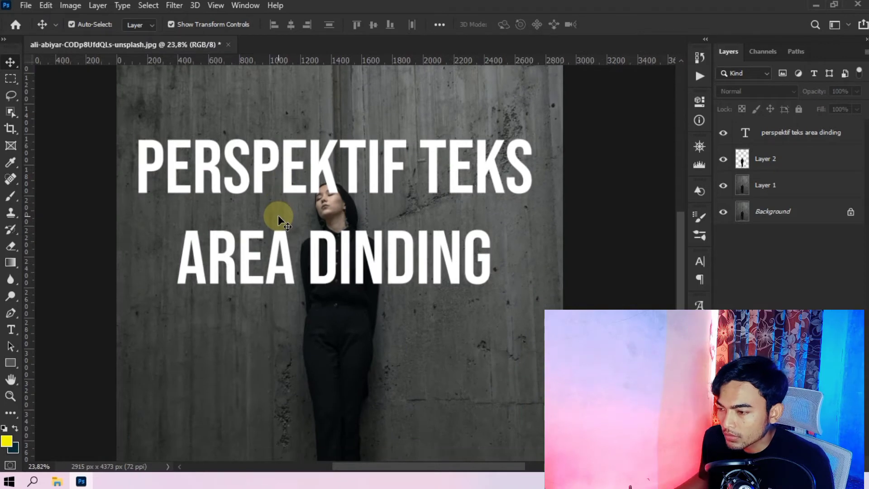
scroll(278, 215, "up", 1)
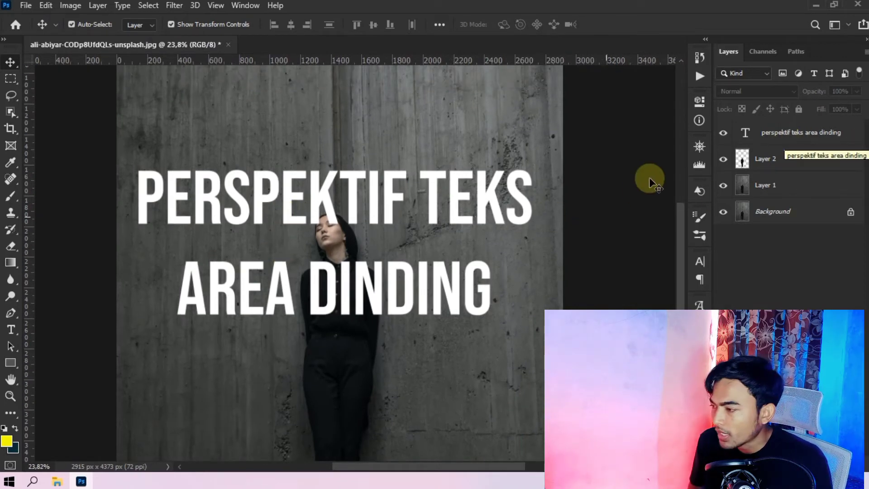
left_click_drag(772, 132, 767, 163)
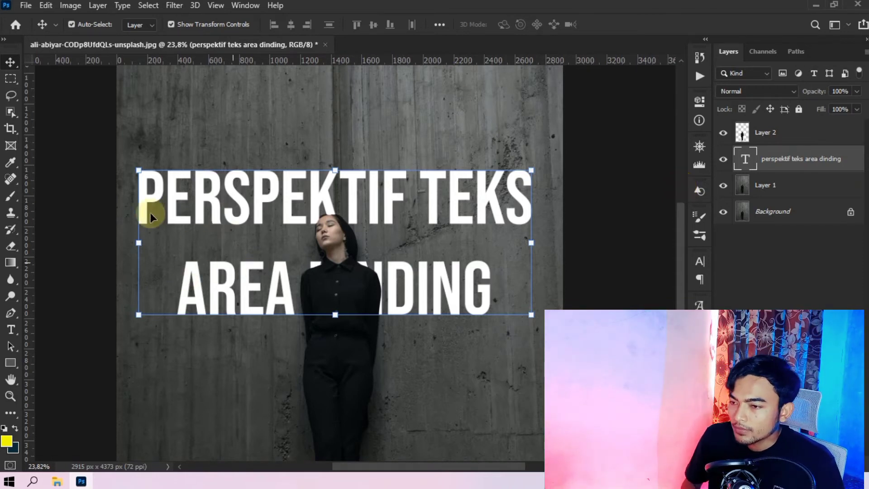
Start Perspective Warp, rasterize the text, and lay out two joined planes over it.
left_click(46, 5)
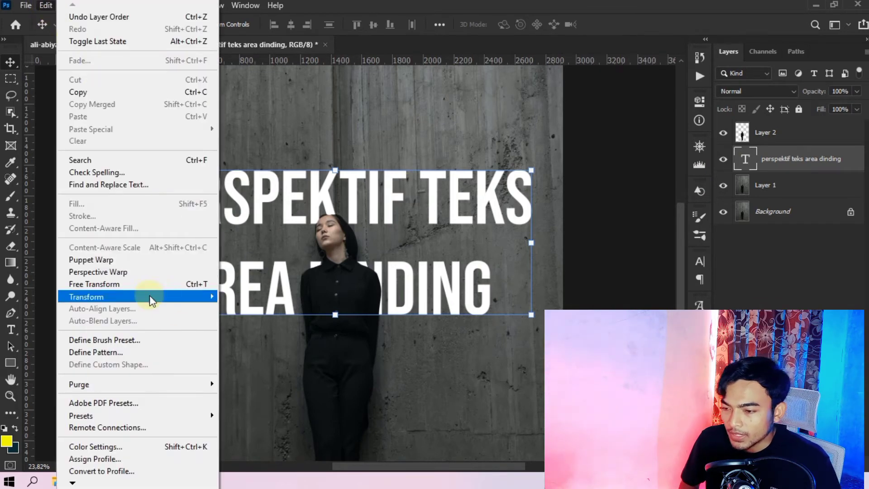
left_click(142, 273)
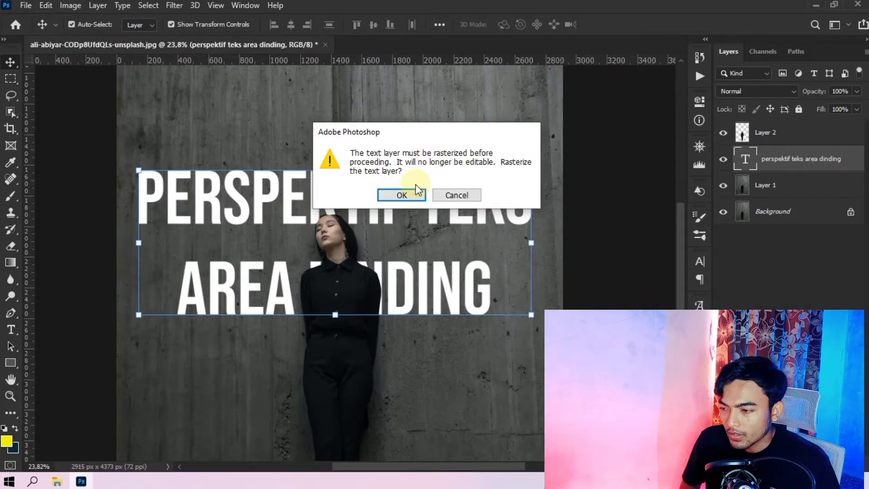
left_click(417, 194)
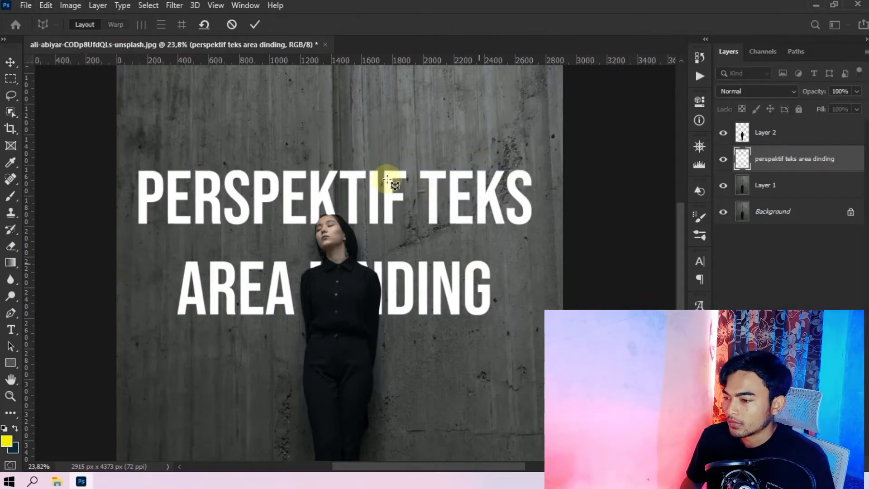
left_click(335, 156)
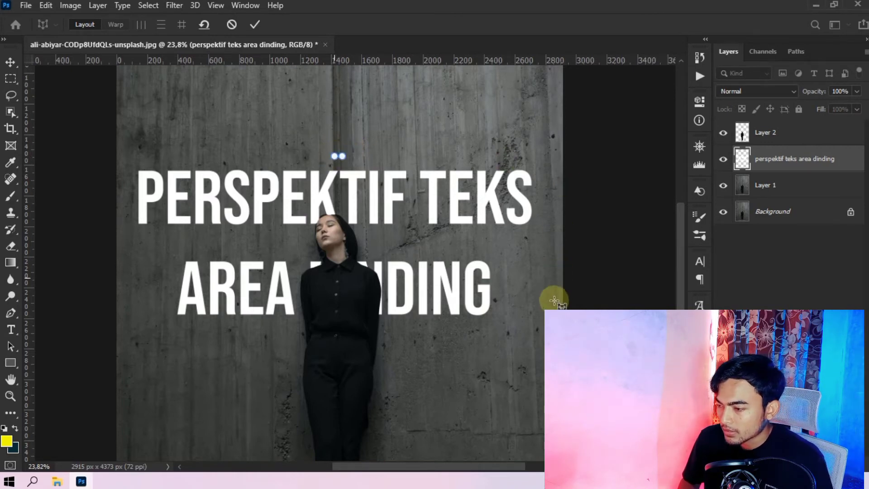
left_click_drag(554, 300, 531, 328)
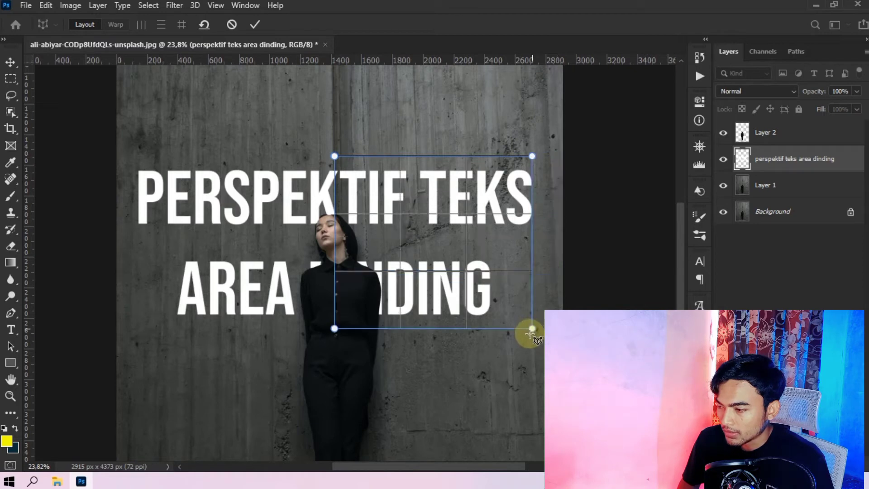
left_click_drag(541, 333, 538, 335)
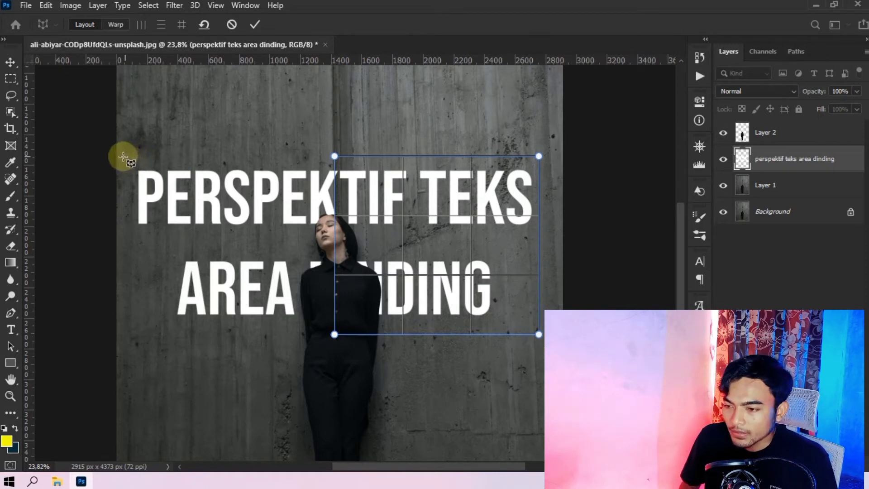
mouse_move(123, 157)
left_mouse_down()
mouse_move(321, 208)
mouse_move(339, 289)
left_mouse_up()
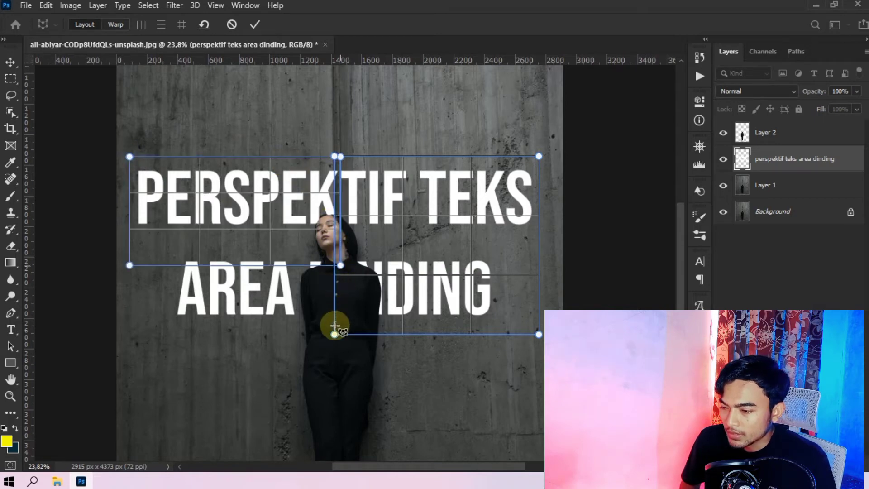
left_click_drag(335, 325, 332, 333)
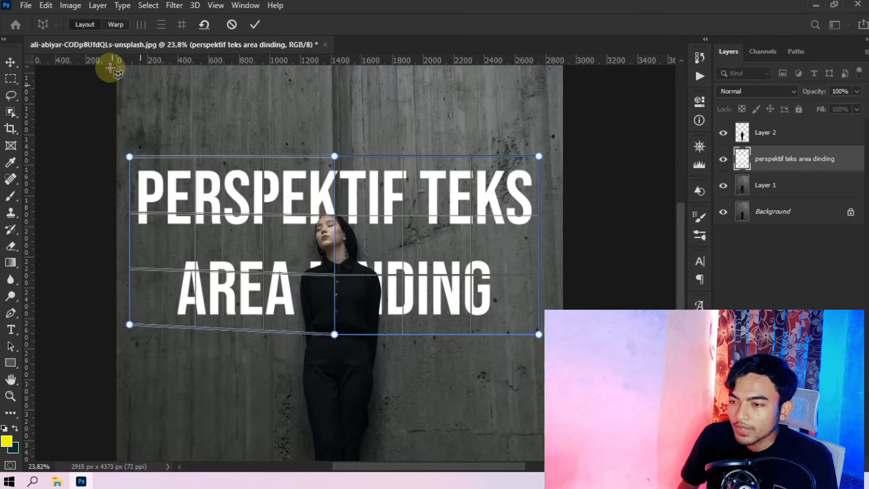
Drag the plane corners to follow the two wall faces and apply the warp.
left_click(114, 28)
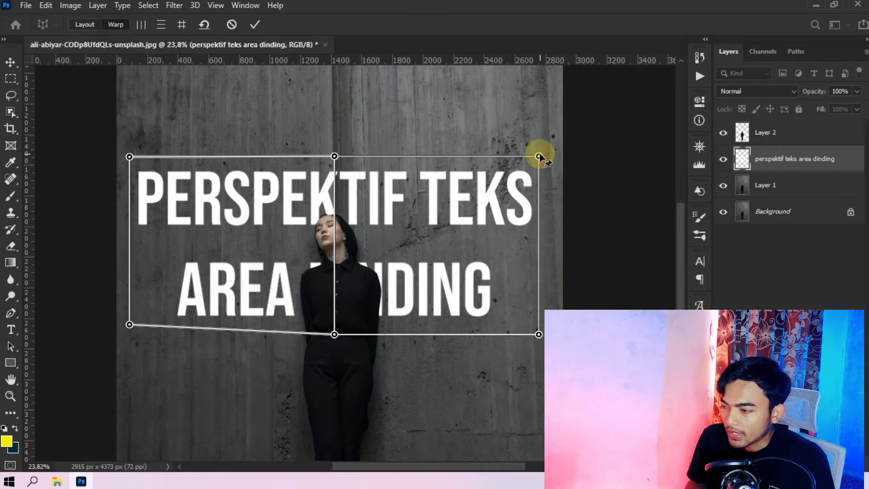
left_click_drag(540, 156, 542, 96)
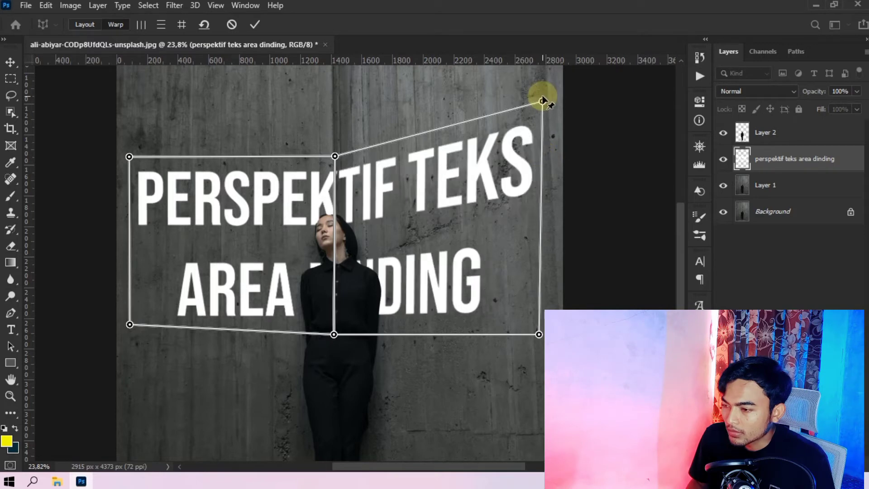
left_click_drag(542, 101, 549, 123)
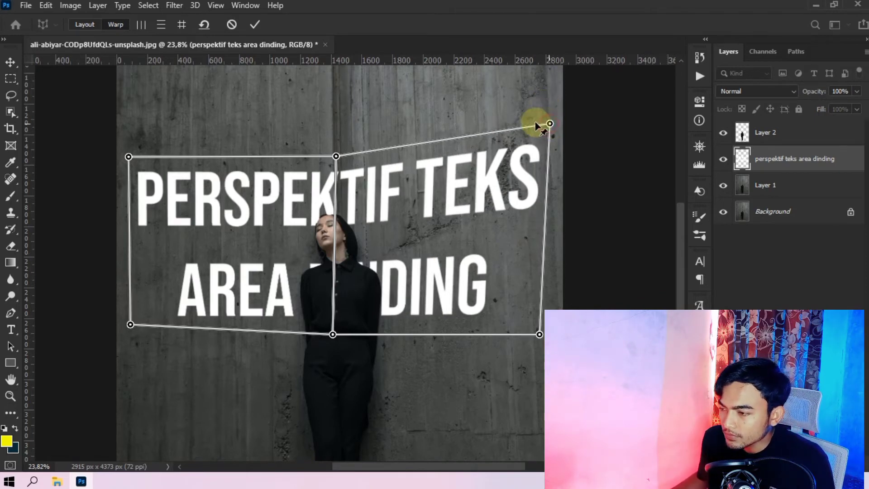
left_click_drag(549, 124, 527, 109)
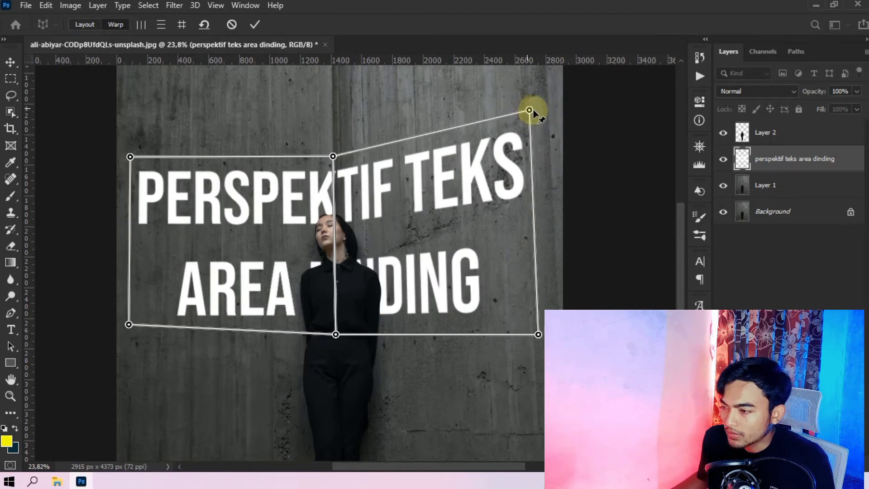
left_click_drag(532, 110, 537, 111)
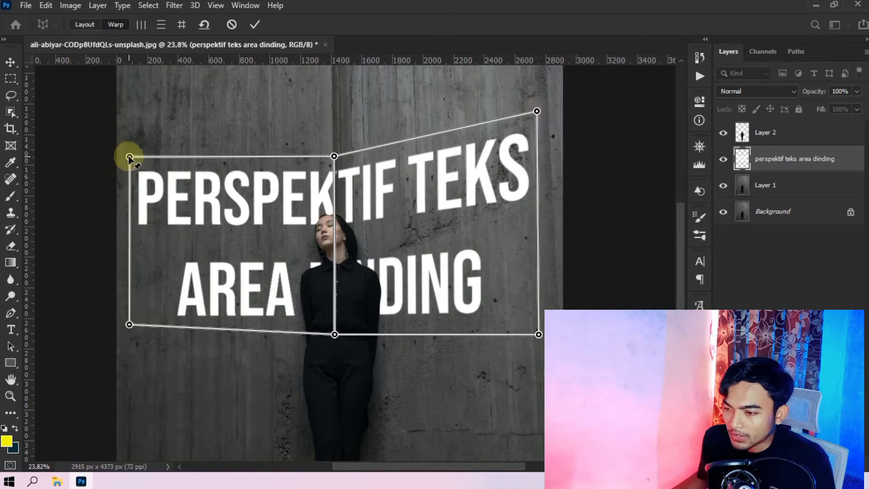
left_click_drag(129, 157, 129, 153)
left_click_drag(129, 111, 129, 110)
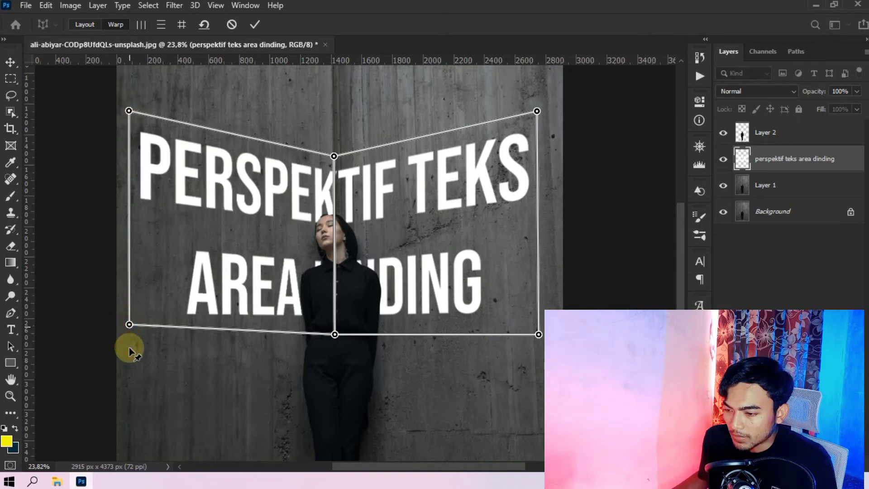
left_click_drag(129, 346, 169, 358)
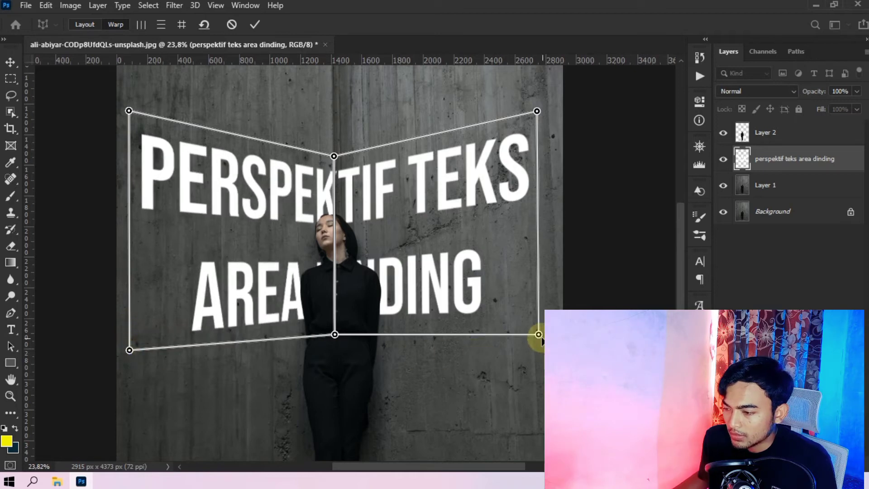
left_click_drag(538, 335, 538, 352)
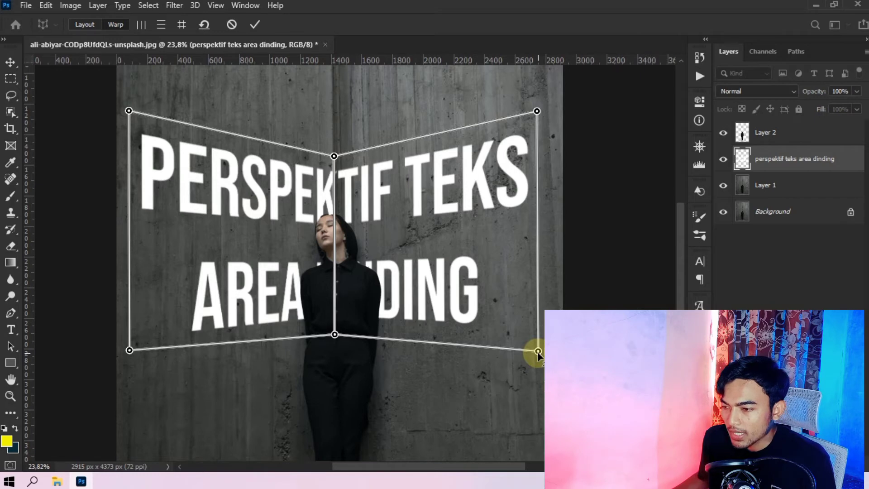
left_click(251, 28)
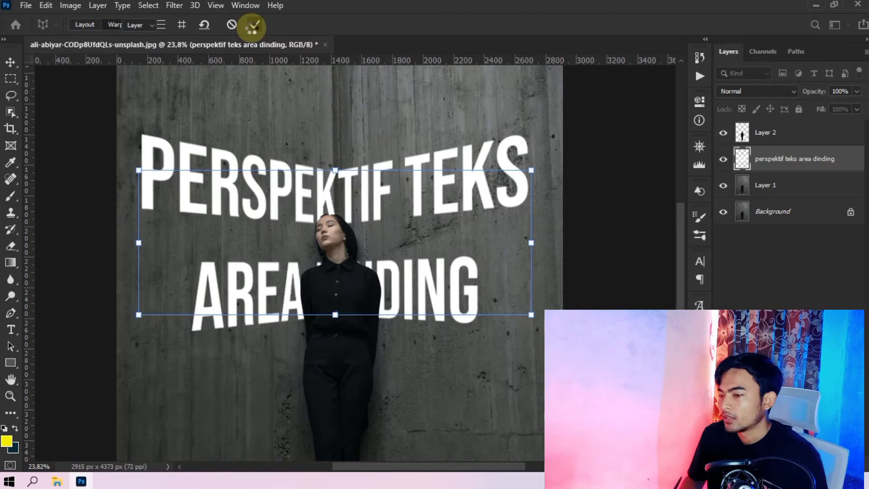
left_click(252, 28)
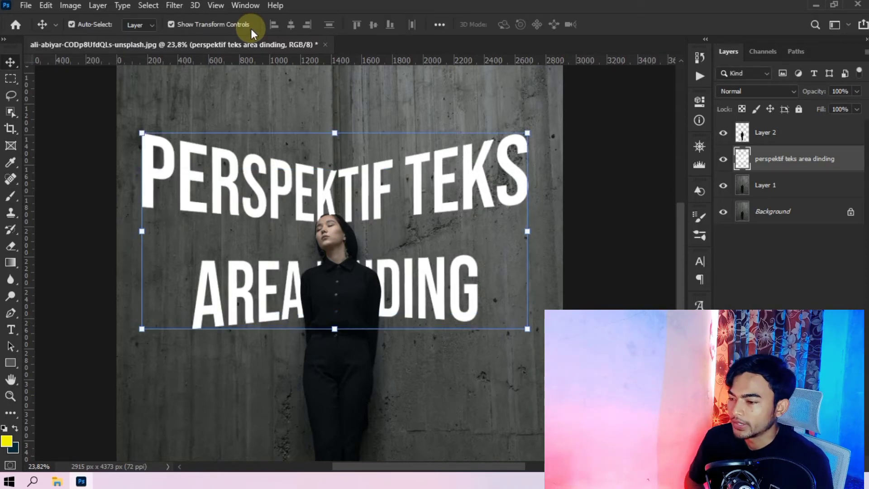
key("ctrl")
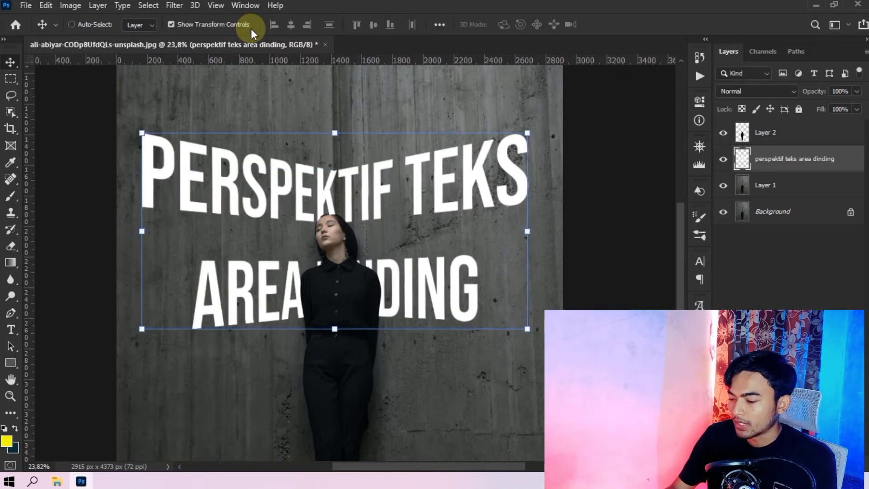
key("ctrl+0")
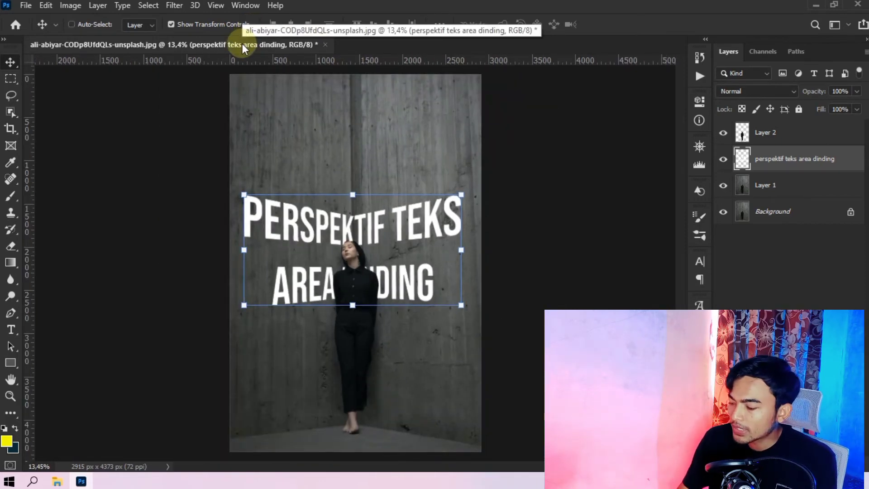
key("ctrl+equal")
key("ctrl+equal")
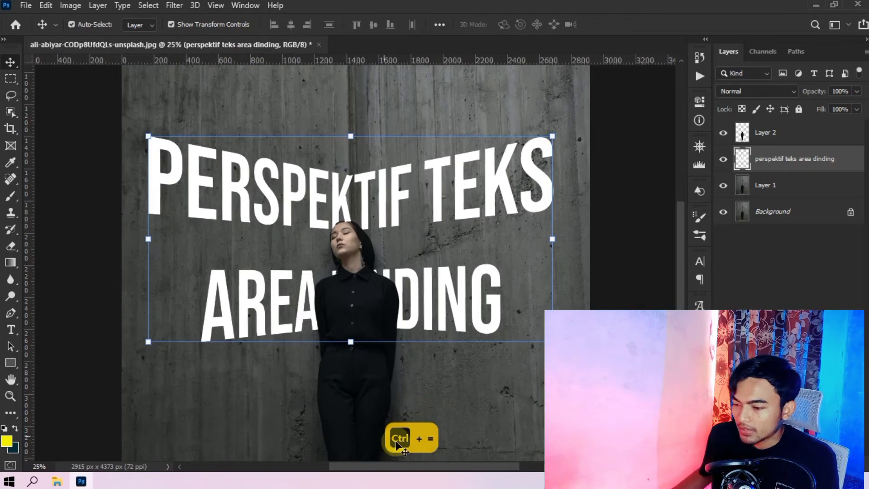
left_click_drag(384, 466, 243, 455)
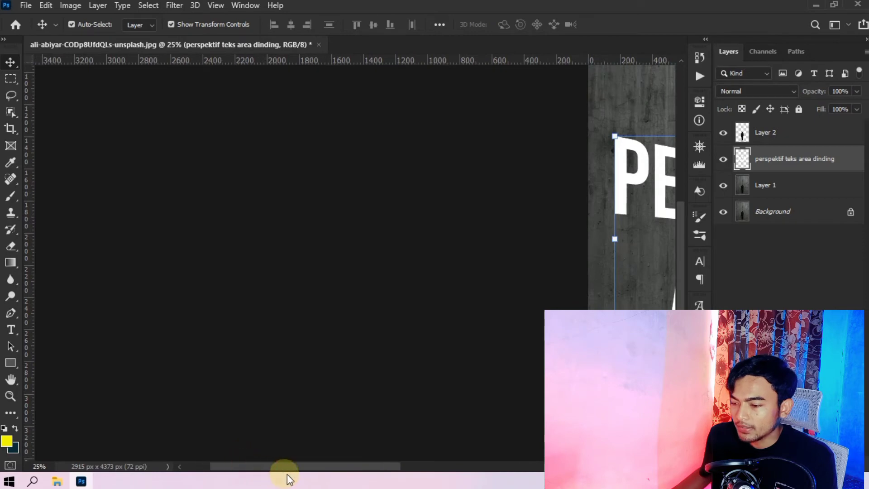
mouse_move(287, 474)
left_mouse_down()
mouse_move(325, 467)
mouse_move(388, 480)
mouse_move(404, 471)
left_mouse_up()
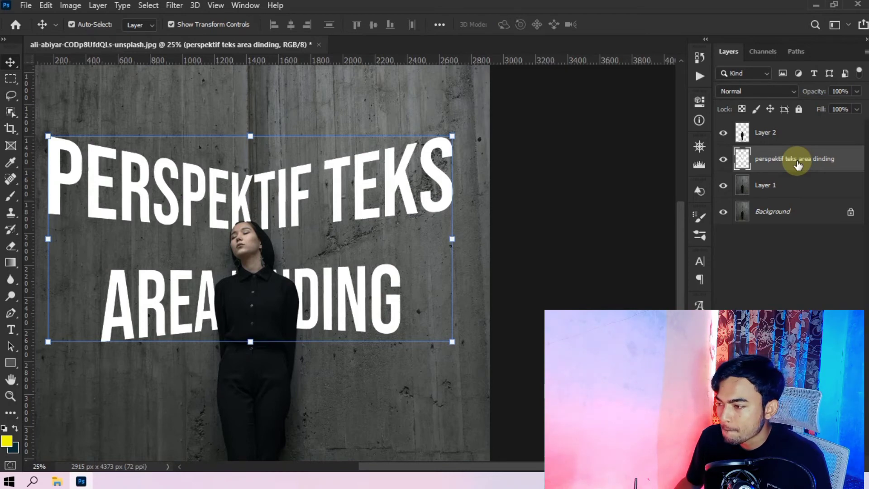
In the text layer's Layer Style, drag the Underlying Layer black Blend If slider to about 71.
double_click(797, 162)
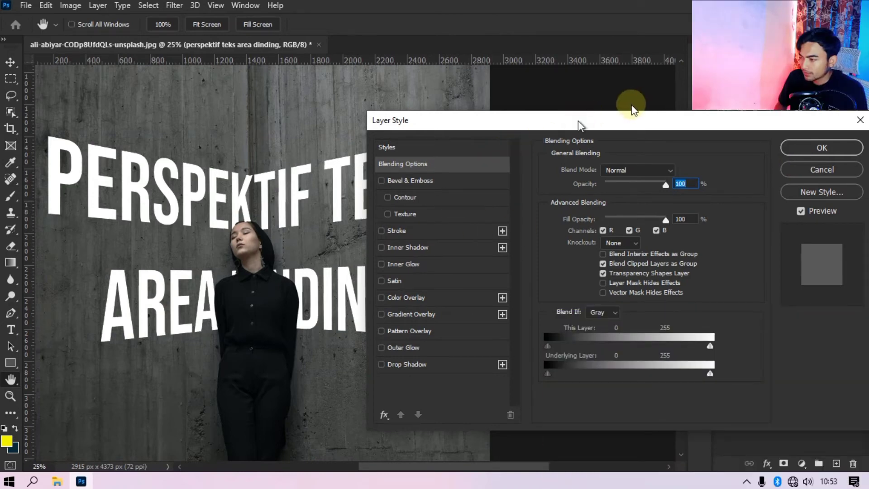
left_click_drag(577, 120, 634, 115)
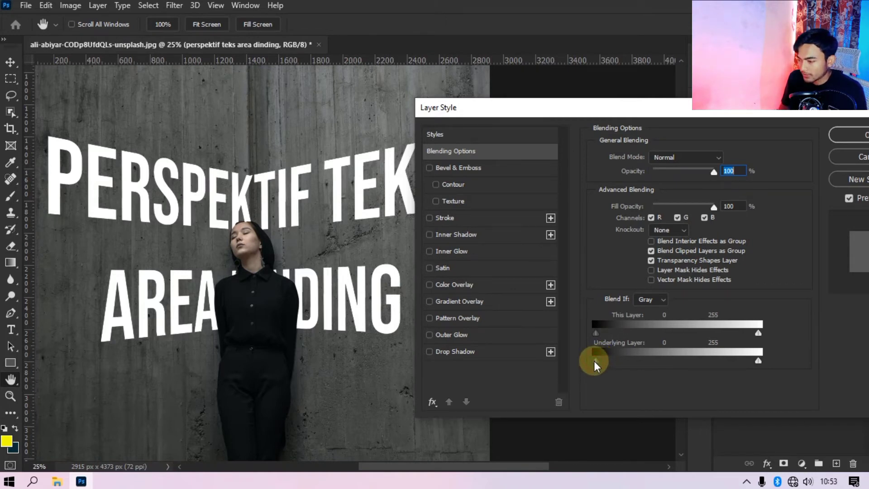
left_click_drag(593, 360, 642, 356)
left_click_drag(641, 357, 640, 357)
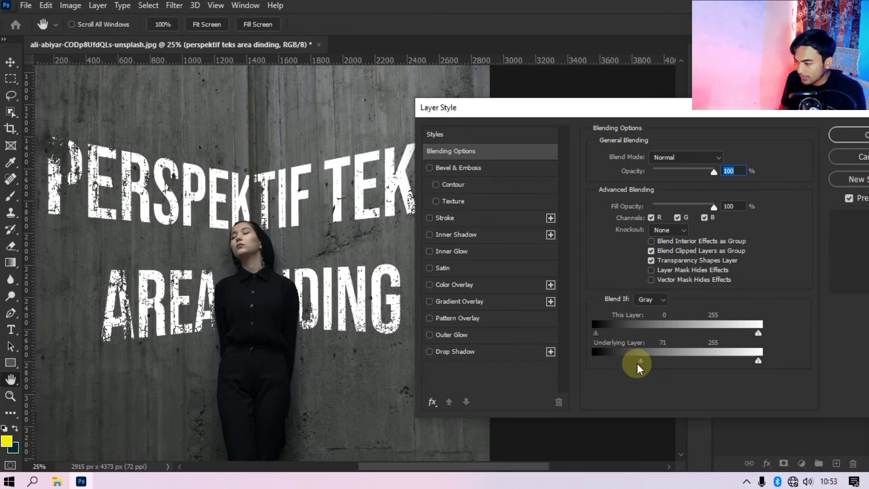
Split the Underlying Layer black slider and spread its halves to about 55 / 105.
key("alt")
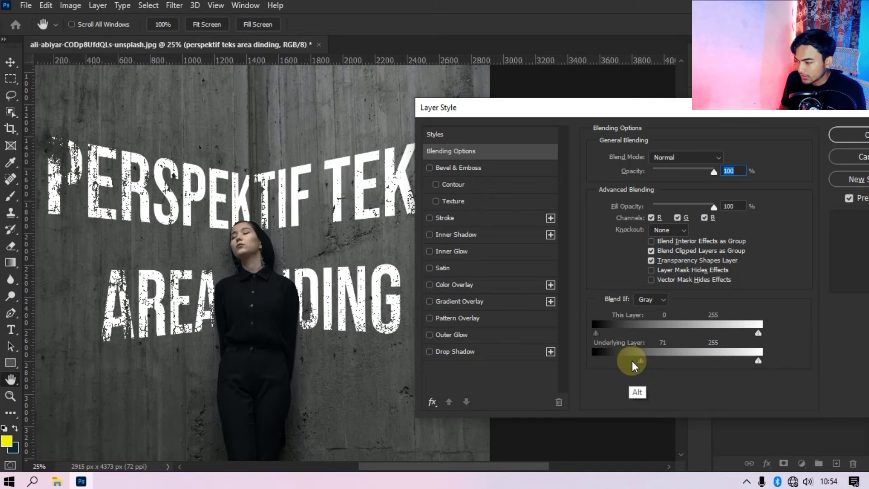
left_click(631, 360, "alt")
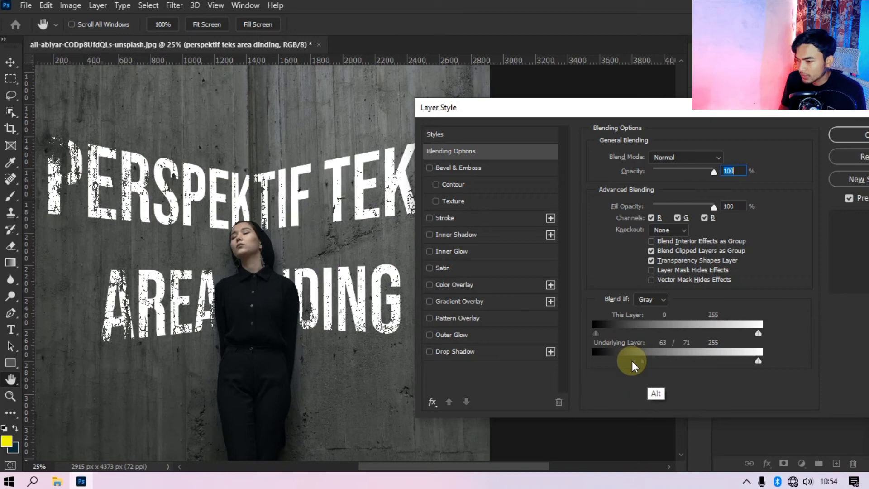
left_click_drag(631, 360, 629, 360)
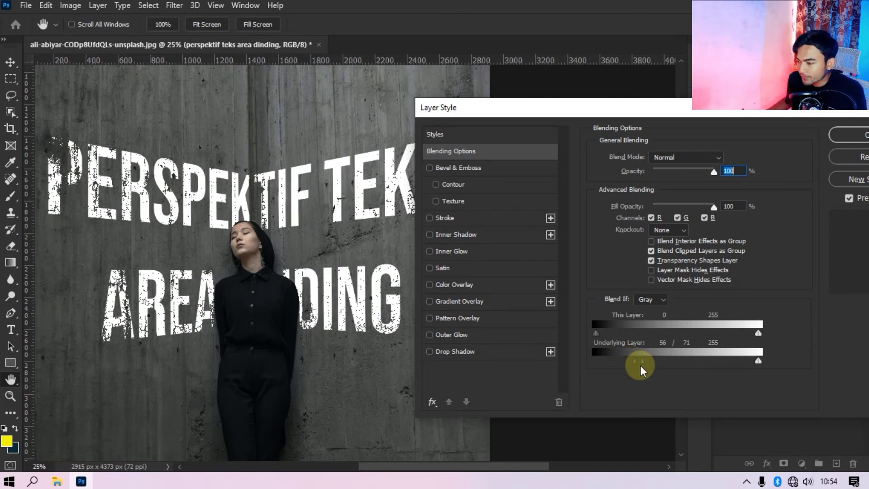
left_click_drag(641, 362, 642, 361)
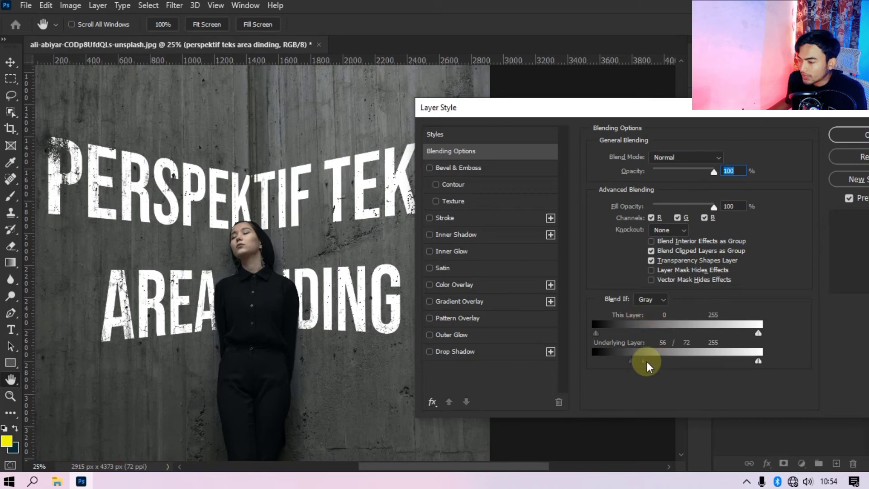
left_click_drag(651, 361, 653, 360)
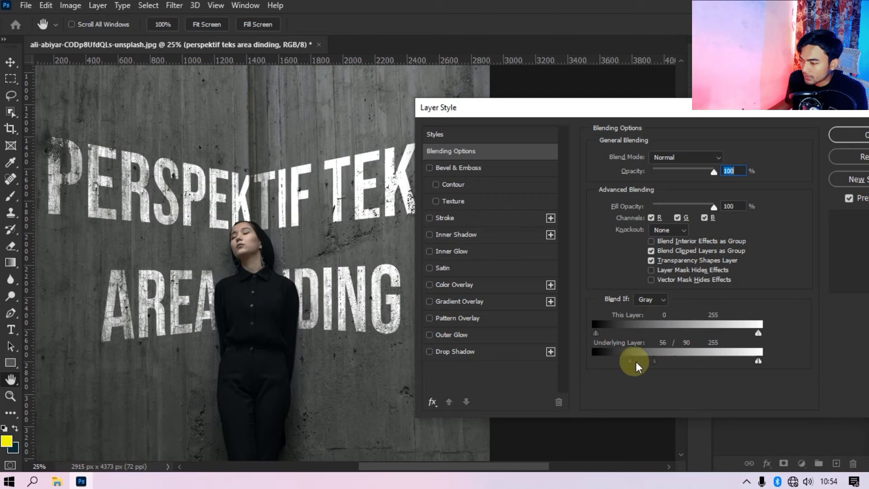
left_click_drag(626, 360, 632, 362)
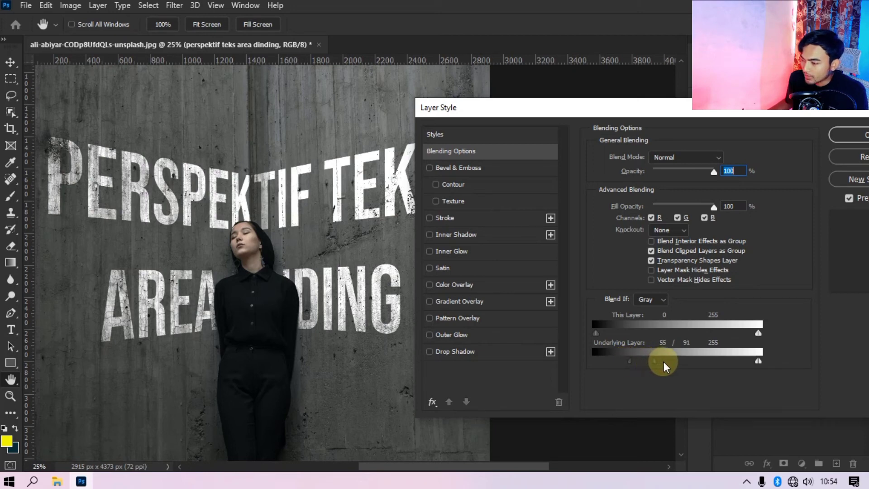
left_click_drag(663, 362, 664, 362)
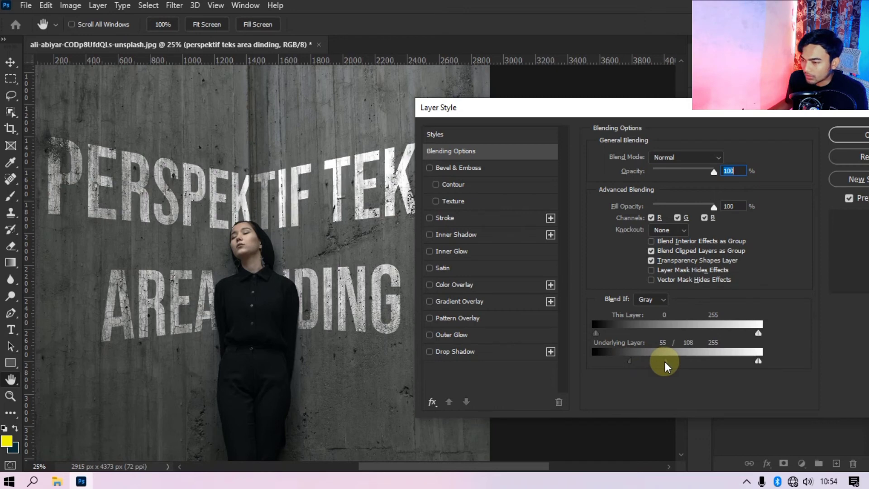
mouse_move(670, 361)
left_mouse_down()
mouse_move(682, 362)
mouse_move(661, 360)
mouse_move(671, 360)
left_mouse_up()
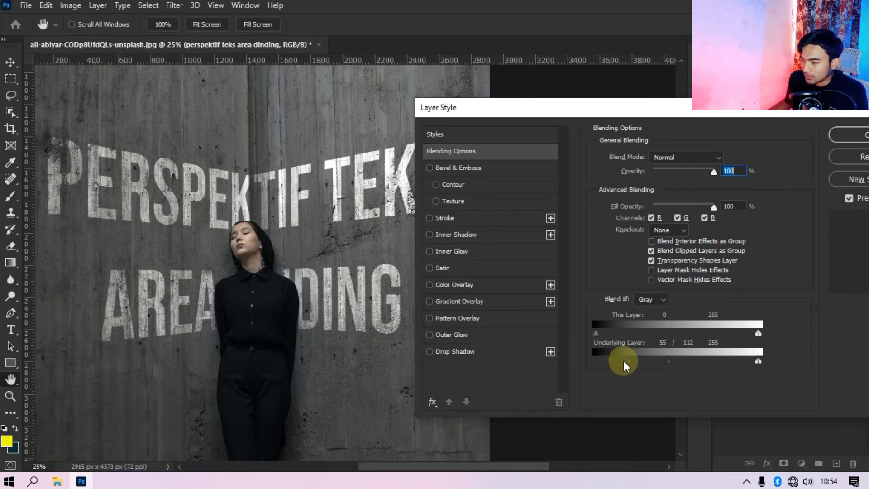
Move the Layer Style window aside to preview the text and slightly reduce the fade.
left_click_drag(538, 113, 590, 117)
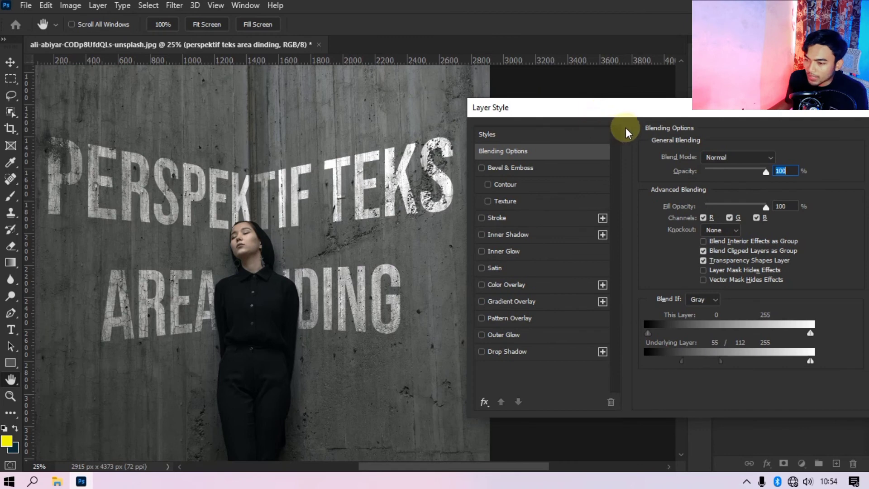
left_click_drag(619, 109, 475, 108)
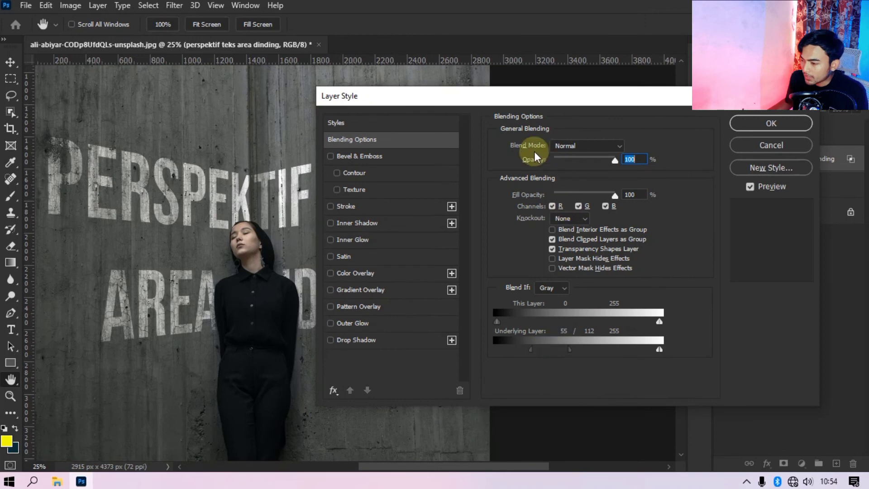
left_click_drag(498, 93, 572, 125)
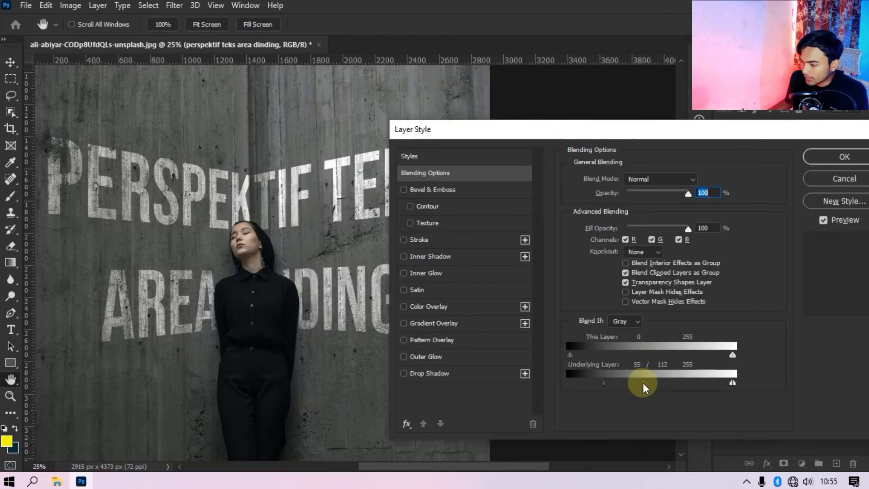
left_click_drag(642, 382, 639, 382)
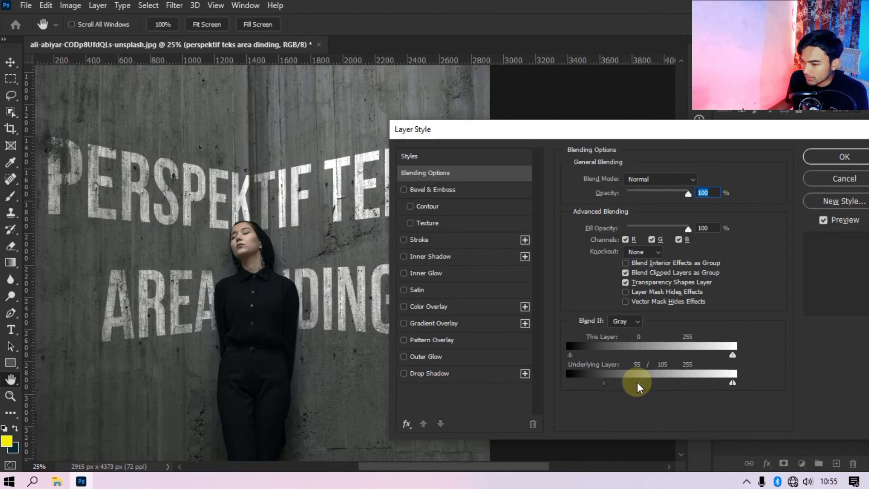
Confirm the Layer Style, fit the whole image on screen, and deselect to preview the lettering.
left_click(831, 169)
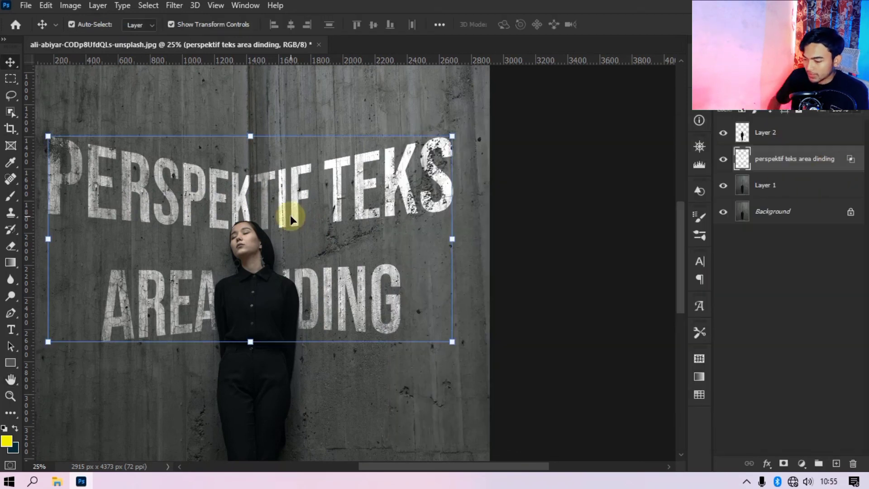
key("ctrl+0")
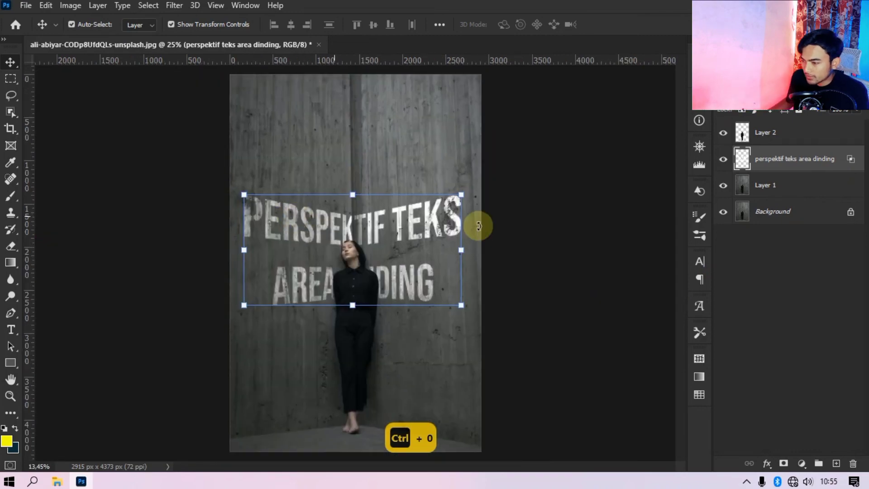
left_click(536, 223, "ctrl")
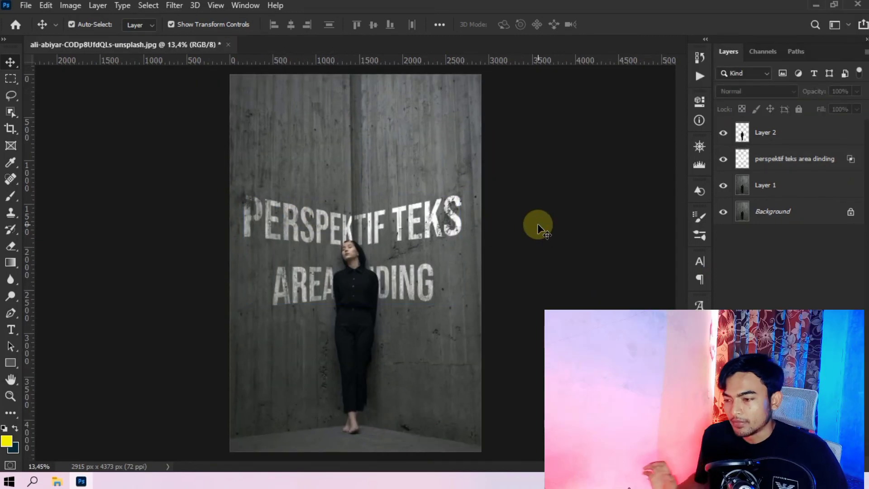